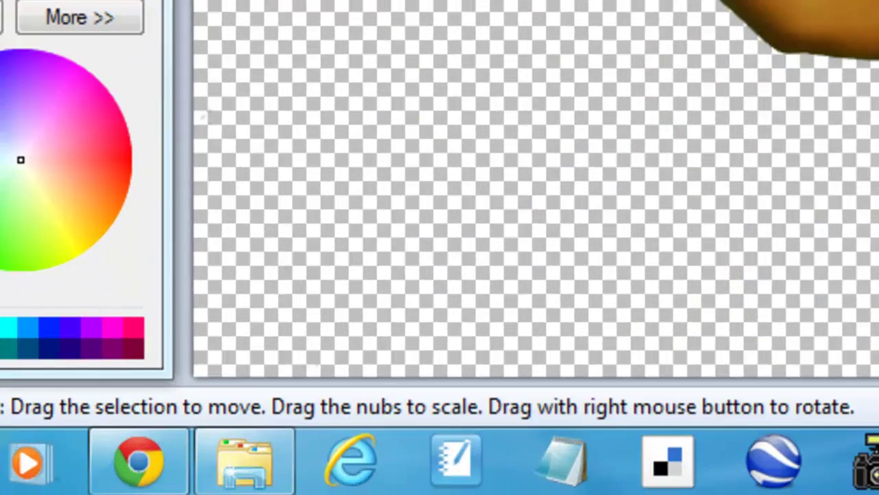
Step: Drag the 'crystal ball' picture from the project folder onto the girl image as a new layer
left_click(173, 484)
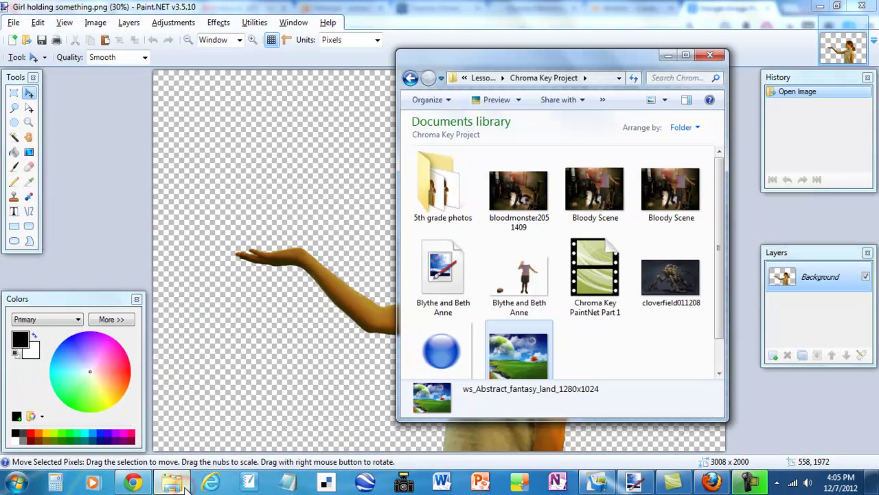
left_click(443, 360)
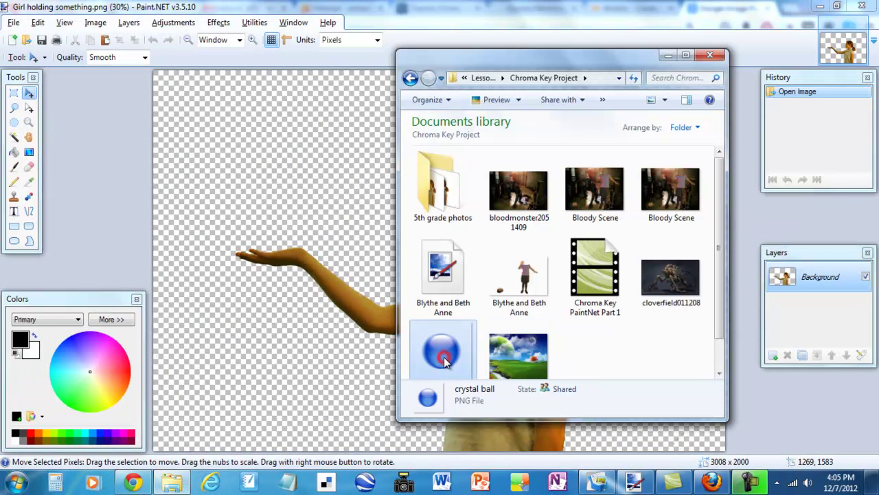
mouse_move(444, 362)
left_mouse_down()
mouse_move(404, 303)
mouse_move(329, 239)
mouse_move(290, 221)
left_mouse_up()
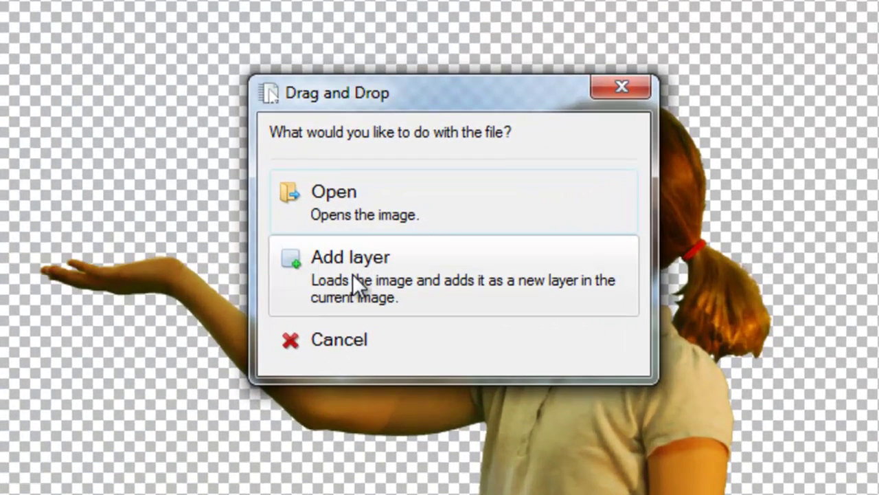
left_click(352, 274)
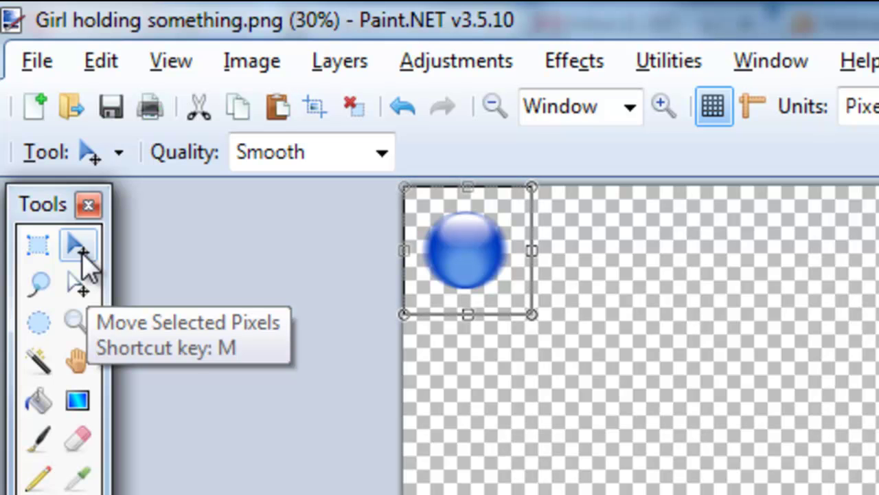
Step: Move the crystal ball onto the girl's outstretched palm and resize it to about 568 x 517 pixels
left_click(80, 249)
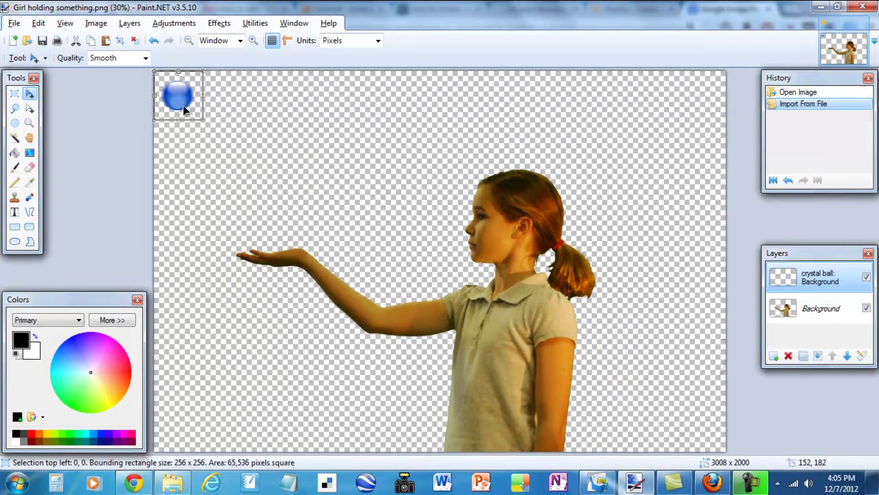
left_click_drag(331, 184, 482, 388)
left_click_drag(266, 215, 274, 244)
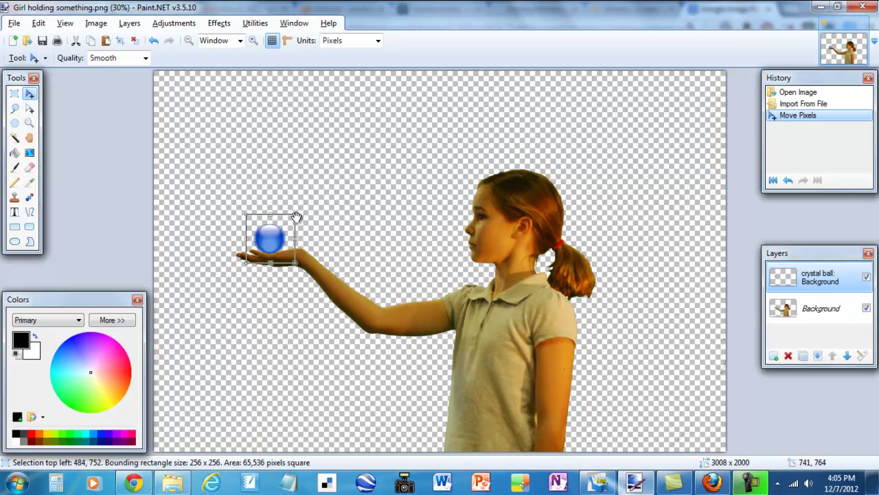
mouse_move(296, 213)
left_mouse_down()
mouse_move(337, 197)
mouse_move(357, 169)
mouse_move(306, 213)
mouse_move(280, 221)
left_mouse_up()
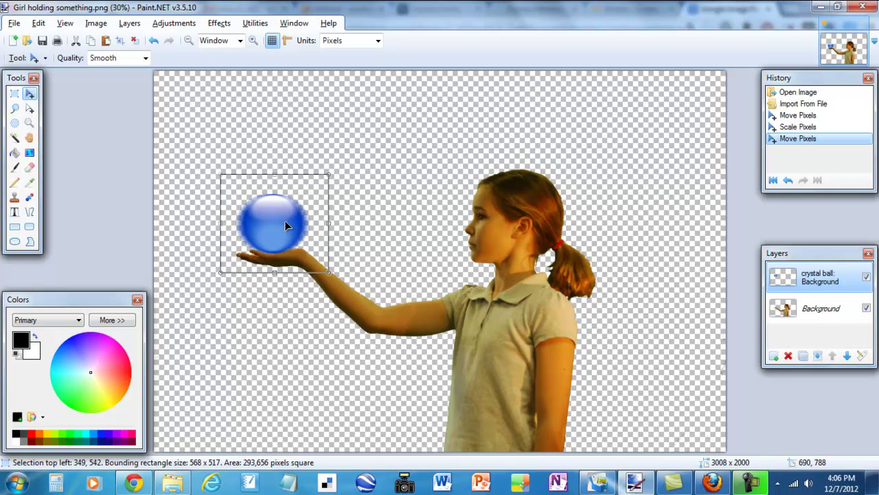
left_click_drag(382, 226, 382, 225)
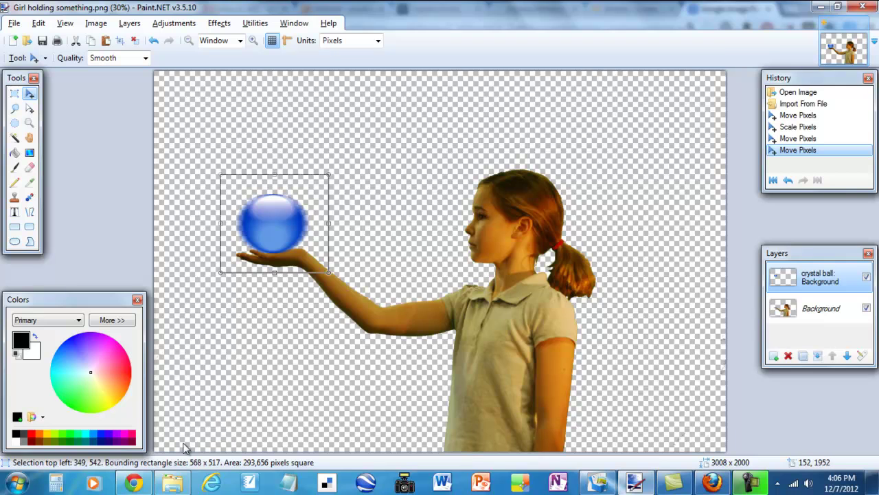
Step: Add the ws_Abstract_fantasy_land_1280x1024 picture from the project folder as a new layer
left_click(175, 483)
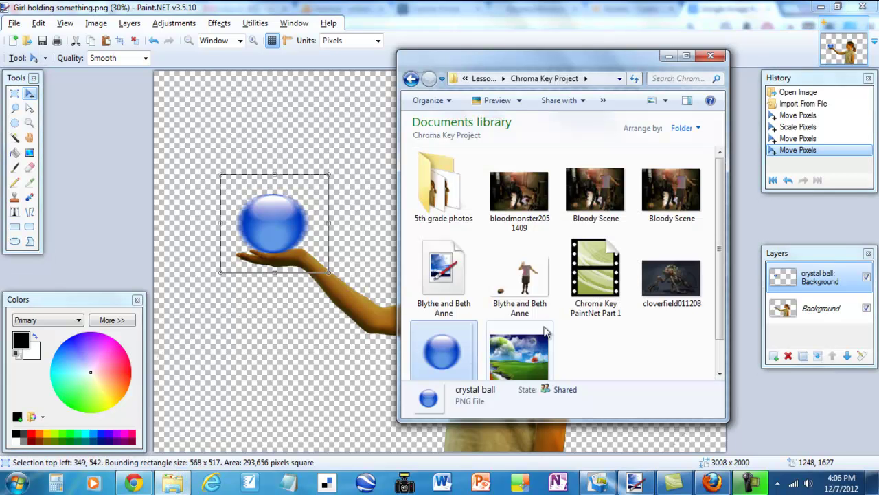
scroll(613, 330, "down", 1)
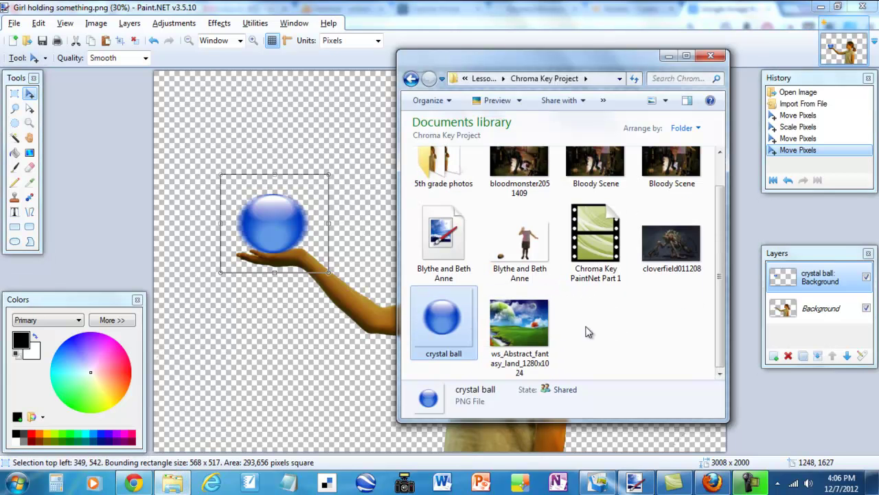
left_click_drag(512, 331, 278, 368)
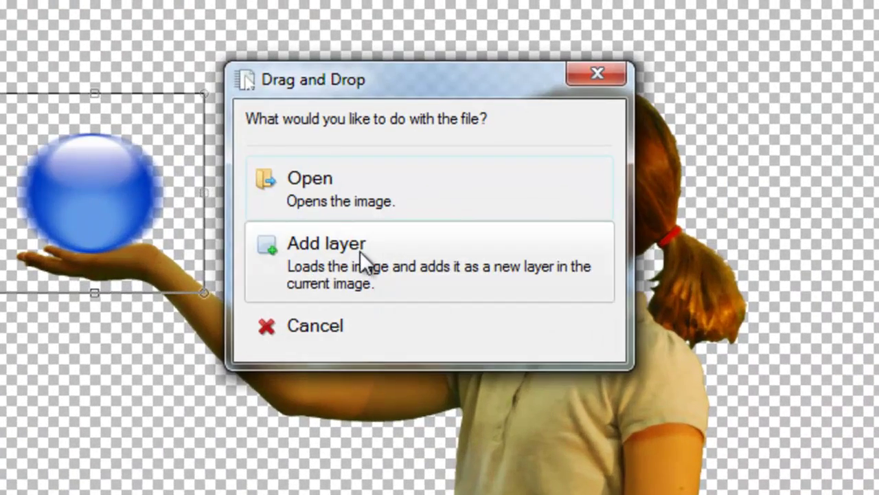
left_click(360, 251)
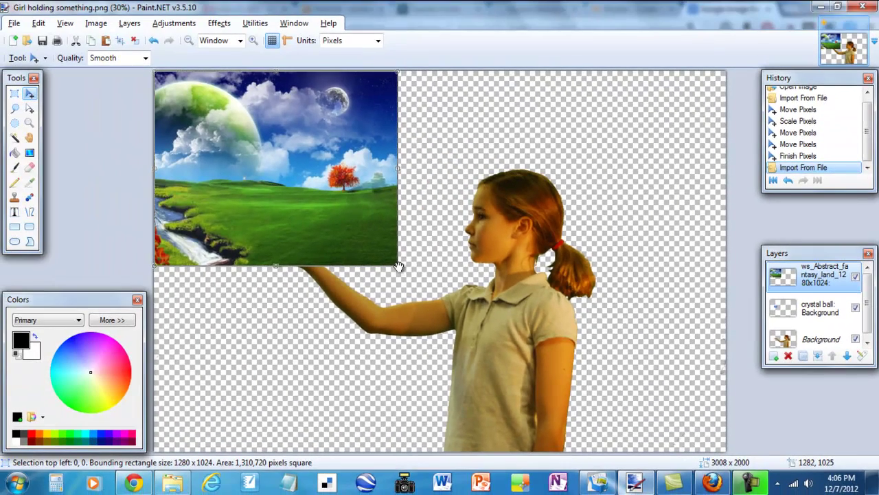
Step: Stretch the landscape layer until it nearly fills the whole canvas
left_click_drag(152, 203, 164, 211)
left_click_drag(397, 266, 596, 380)
left_click_drag(666, 423, 738, 451)
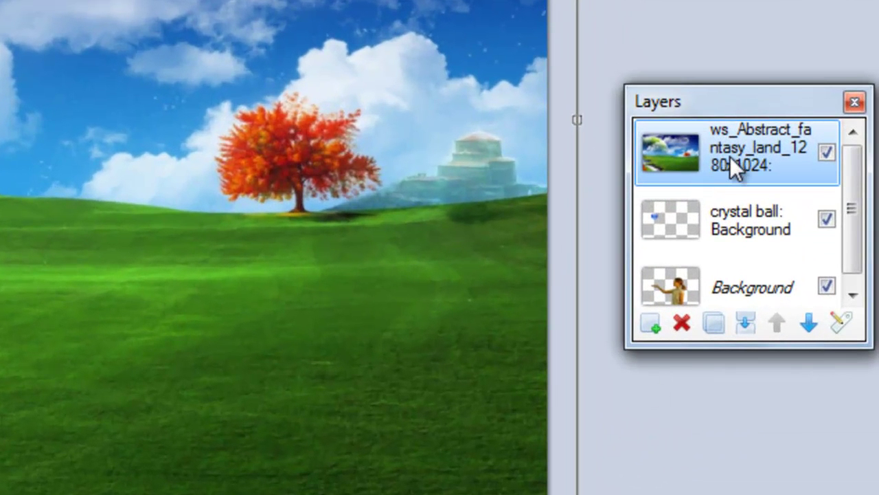
Step: Move the landscape layer down below the crystal ball and the girl to the bottom
left_click(810, 323)
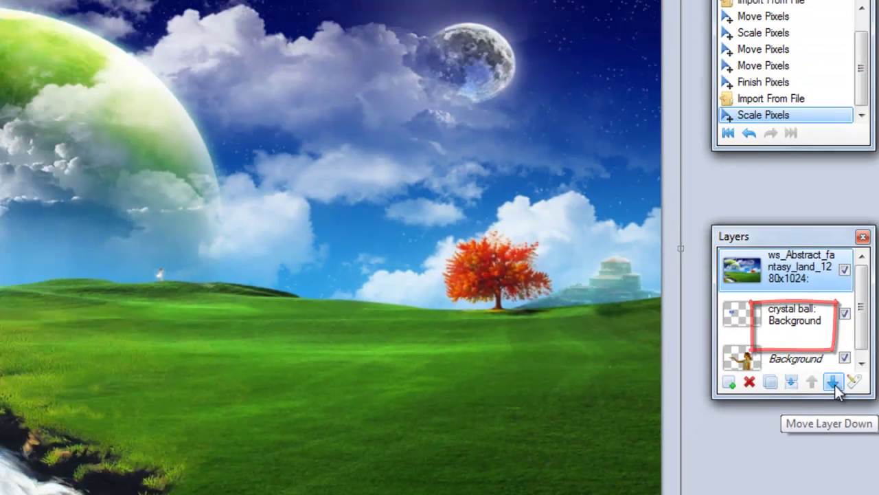
left_click(834, 384)
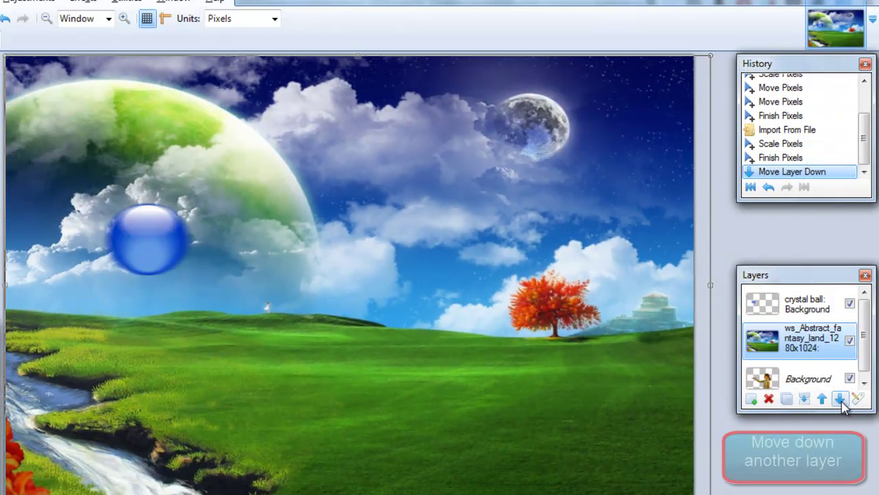
left_click(841, 400)
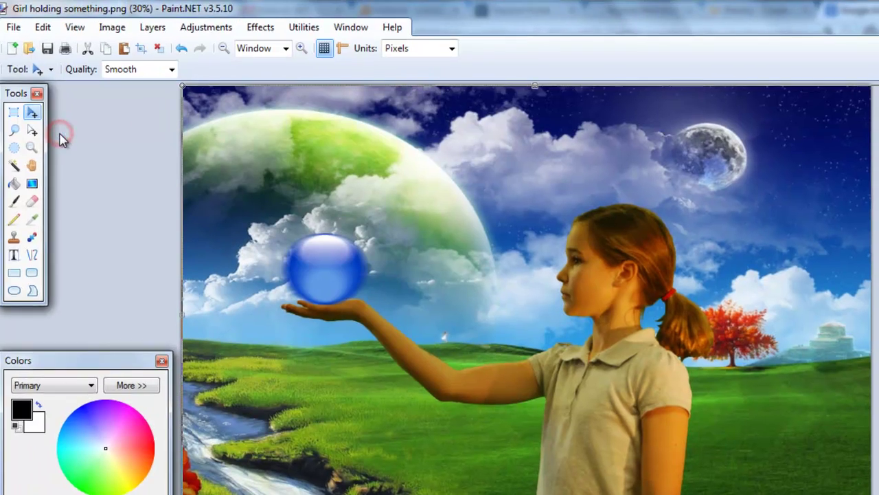
Step: Save the composite as 'Girl holding crystal ball.pdn' in Paint.NET format
key("ctrl+shift+s")
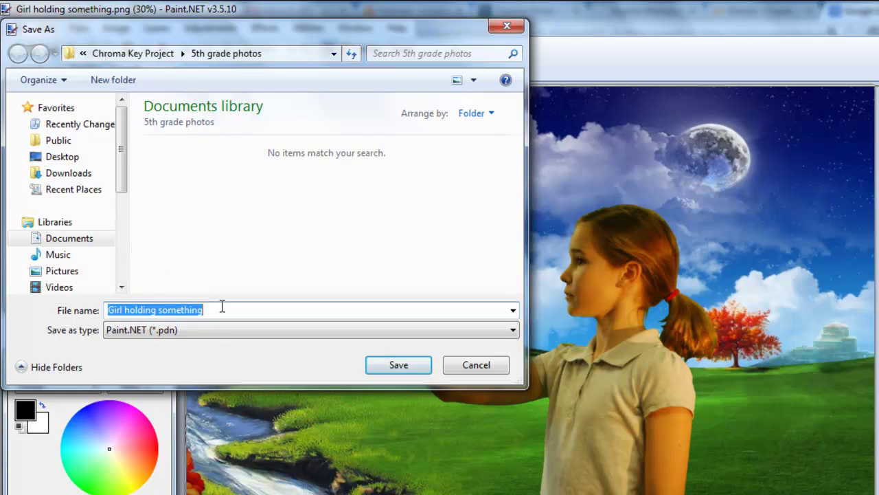
type("Gi")
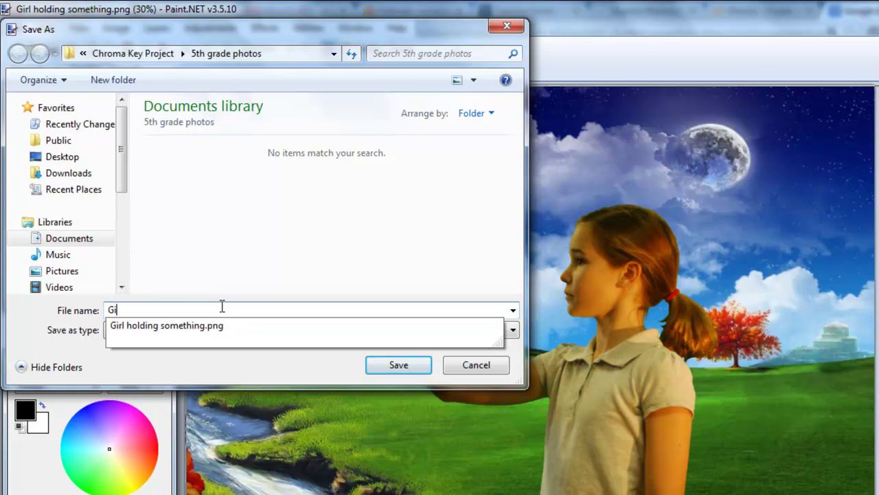
type("rl holdinc")
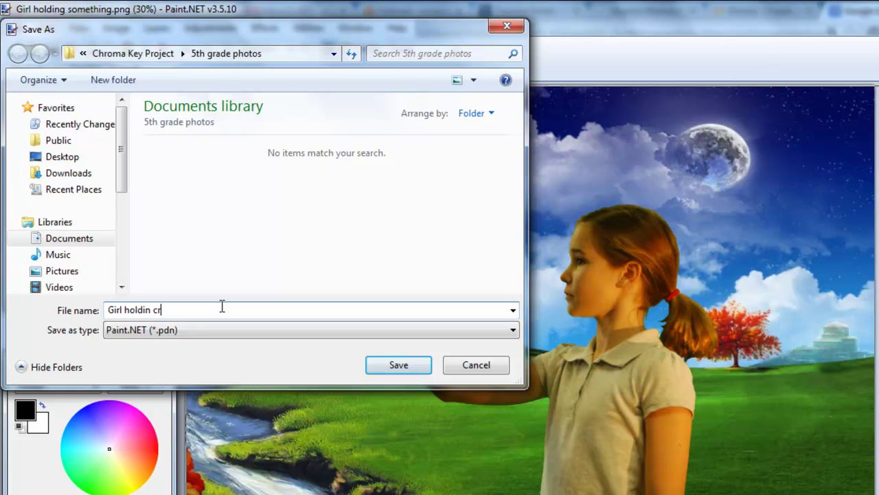
key("BackSpace")
type("g crystal ball")
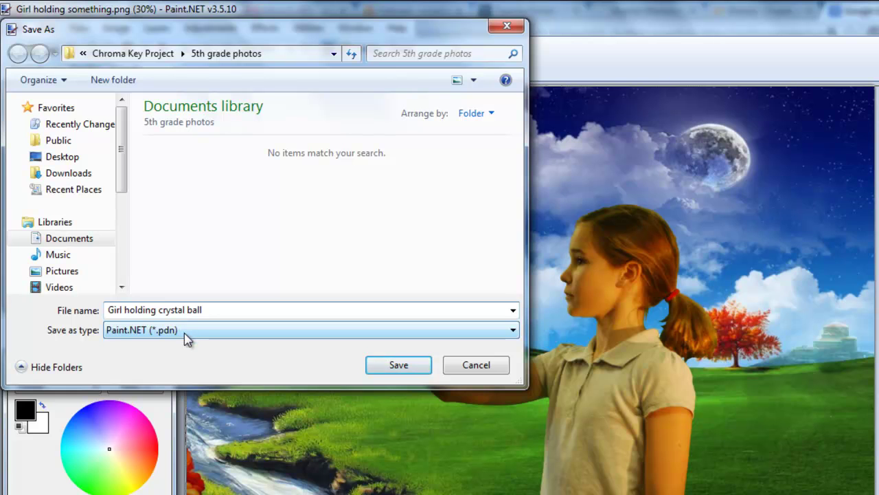
left_click(386, 365)
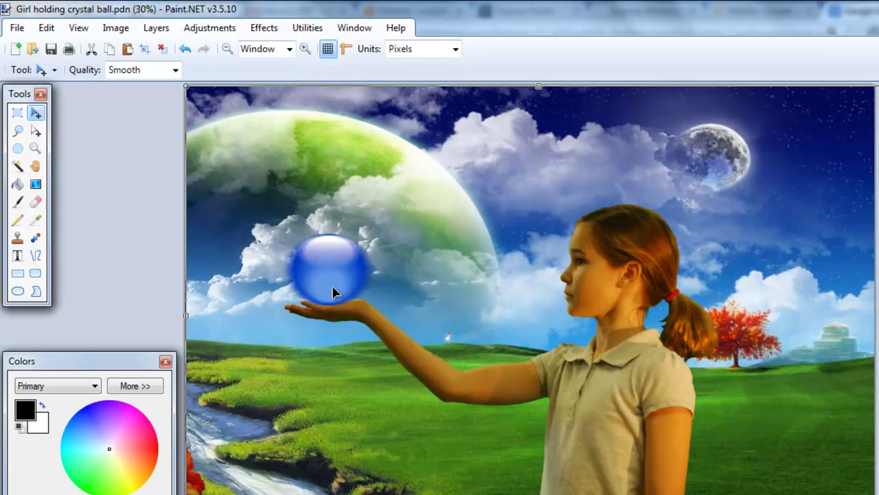
Step: Save a JPEG copy named 'Girl holding crystal ball.jpg' at quality 95
left_click(12, 30)
left_click(57, 153)
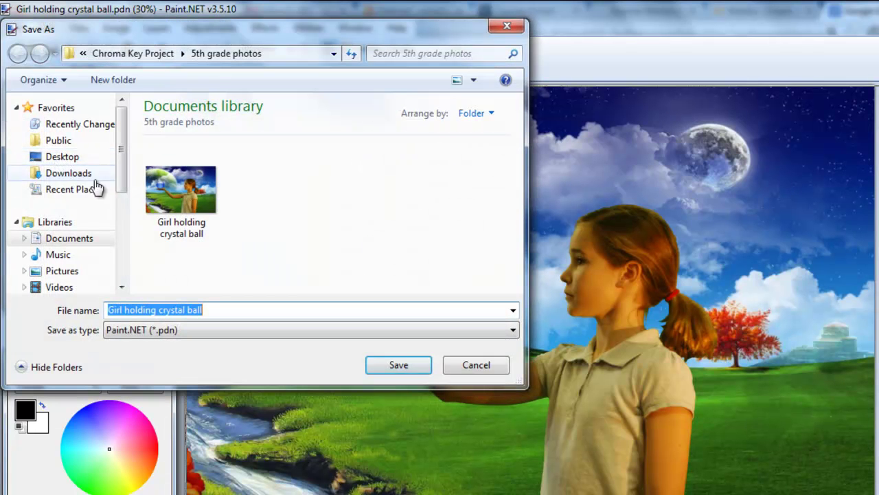
left_click(166, 332)
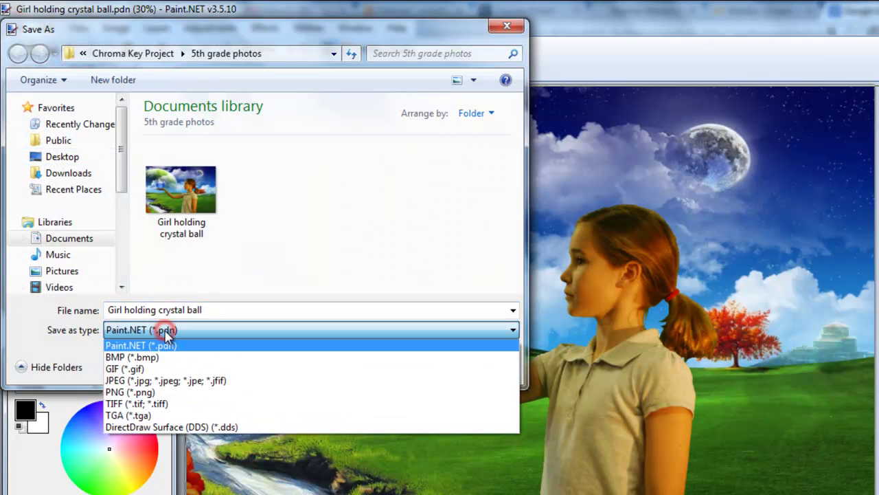
left_click(162, 382)
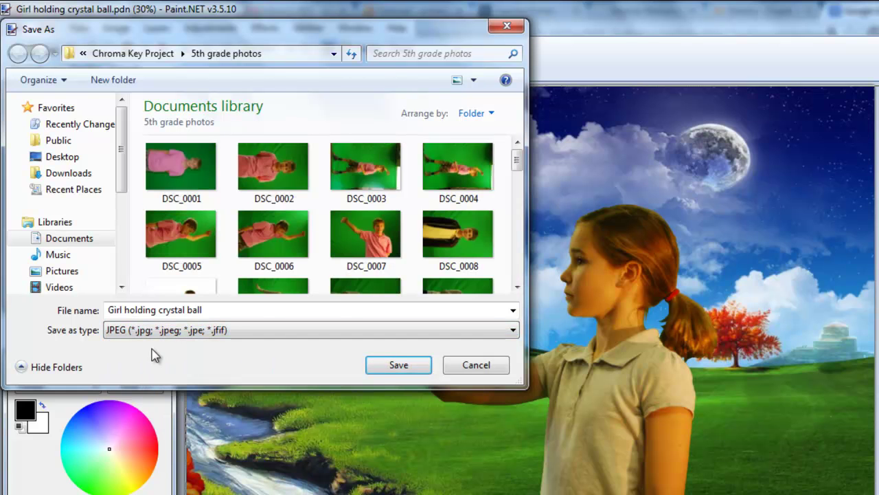
left_click(383, 368)
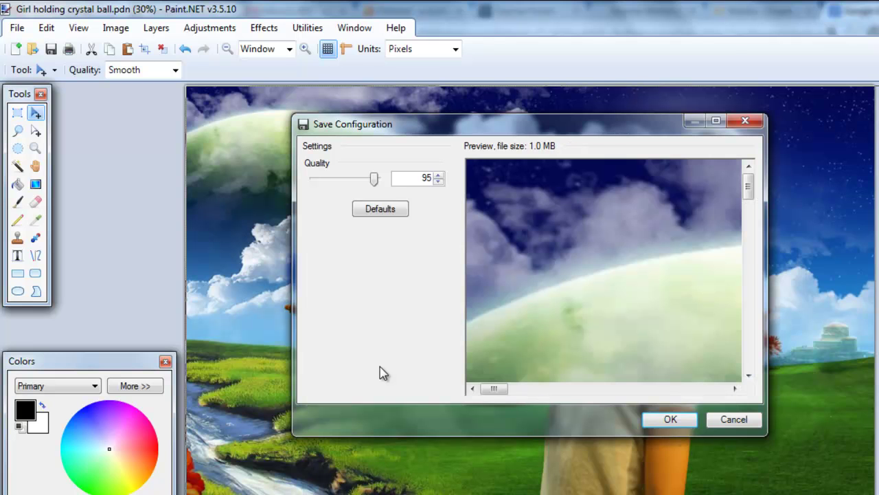
left_click(658, 418)
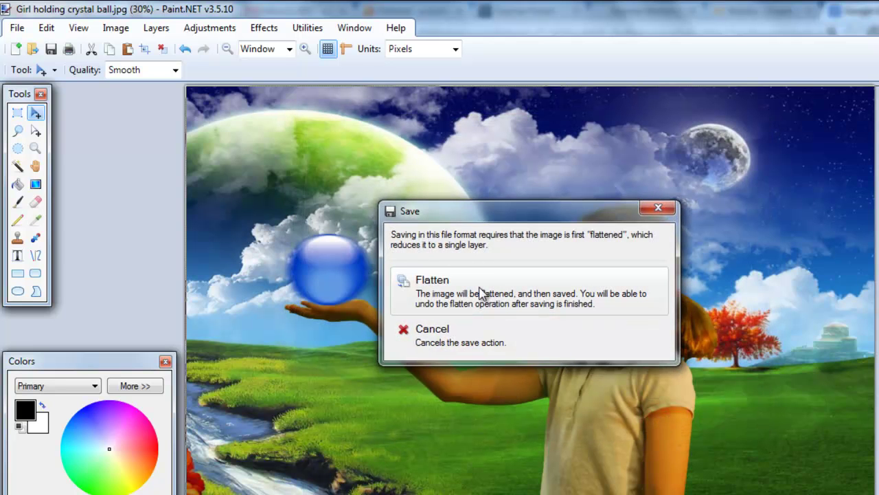
left_click(480, 289)
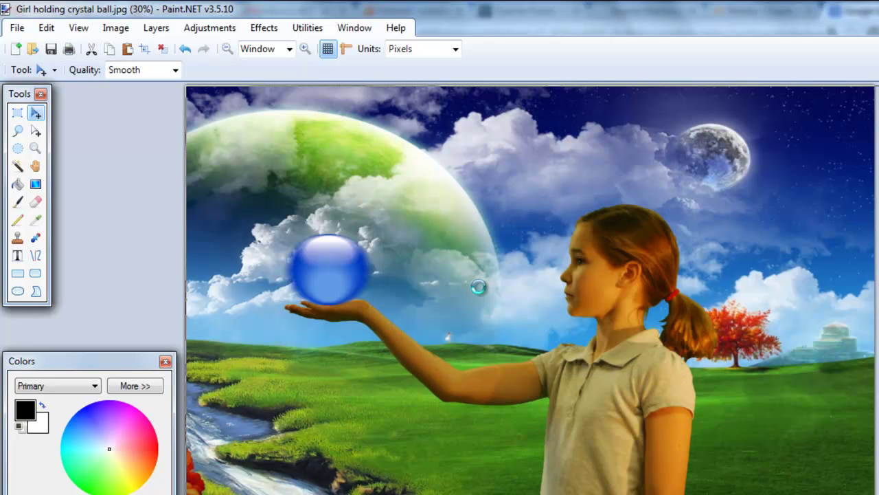